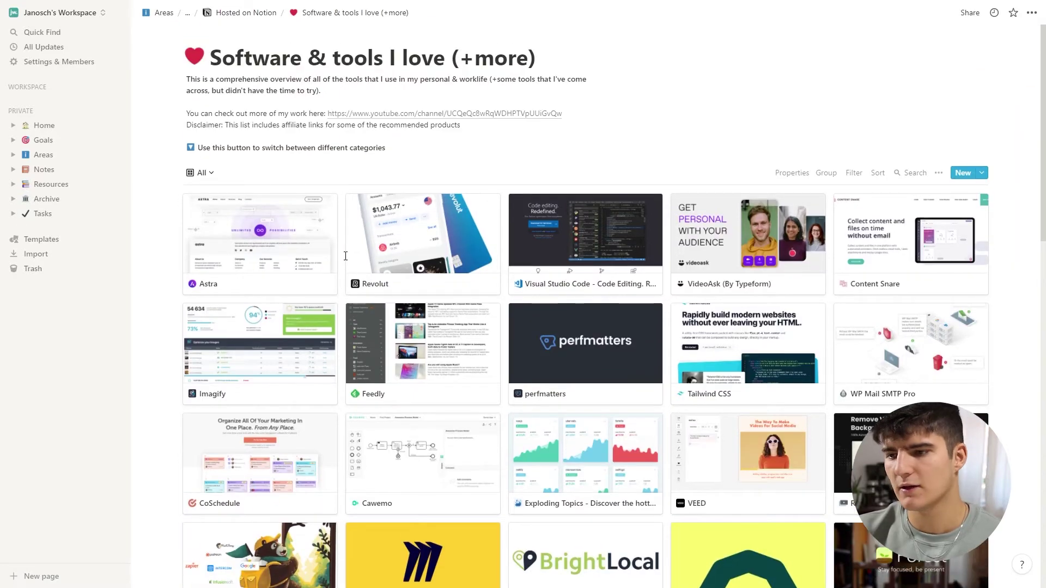
Group the Software & tools I love gallery by Category, producing No Category and WordPress groups
scroll(345, 256, "down", 13)
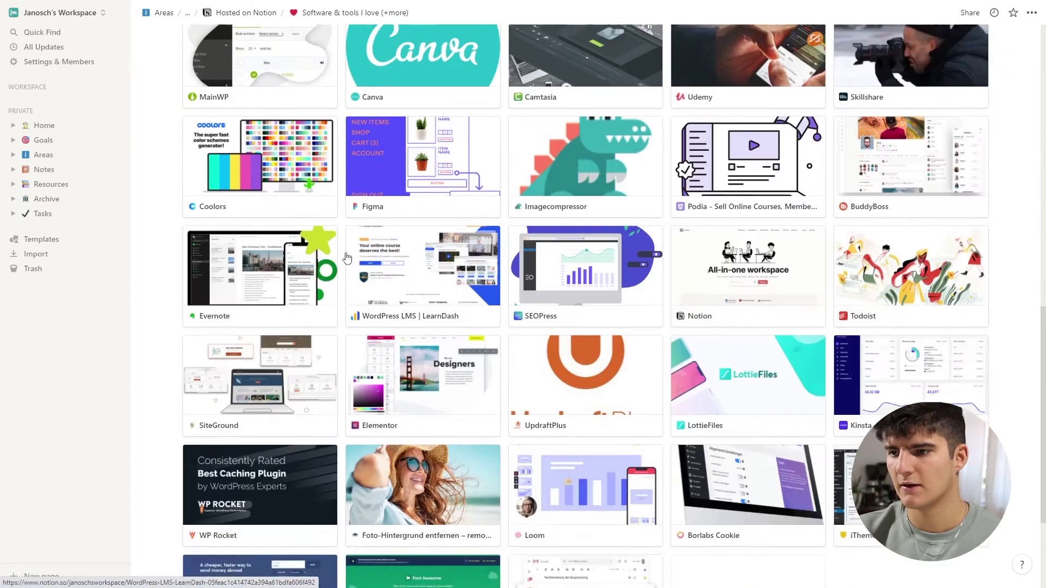
scroll(346, 257, "up", 15)
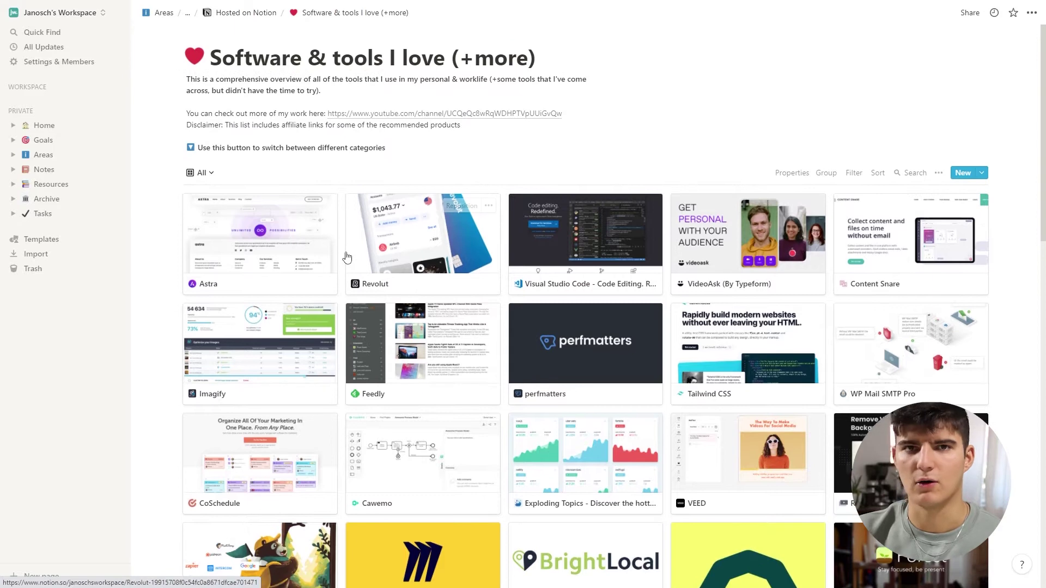
left_click(938, 172)
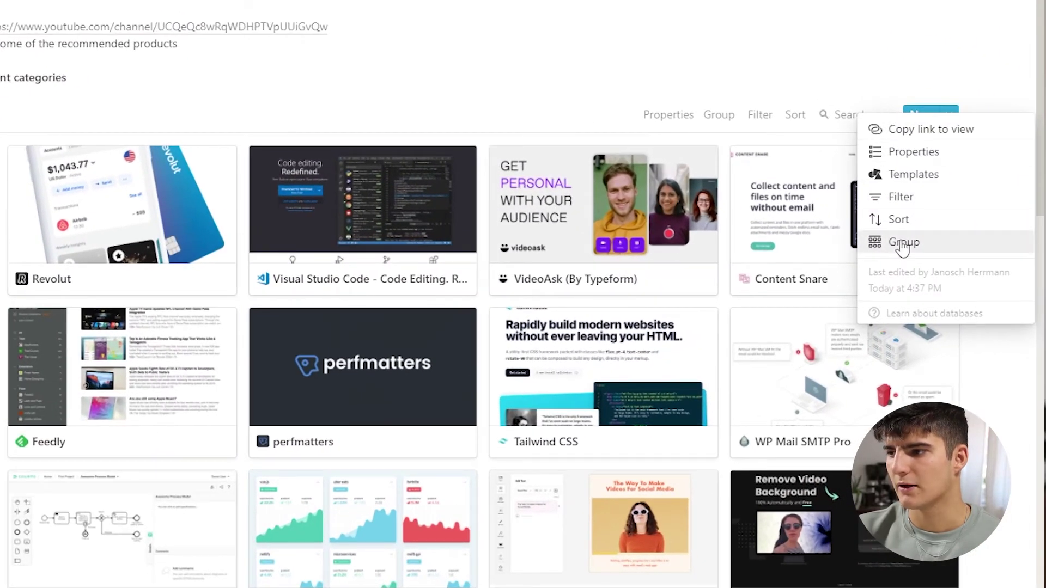
left_click(909, 245)
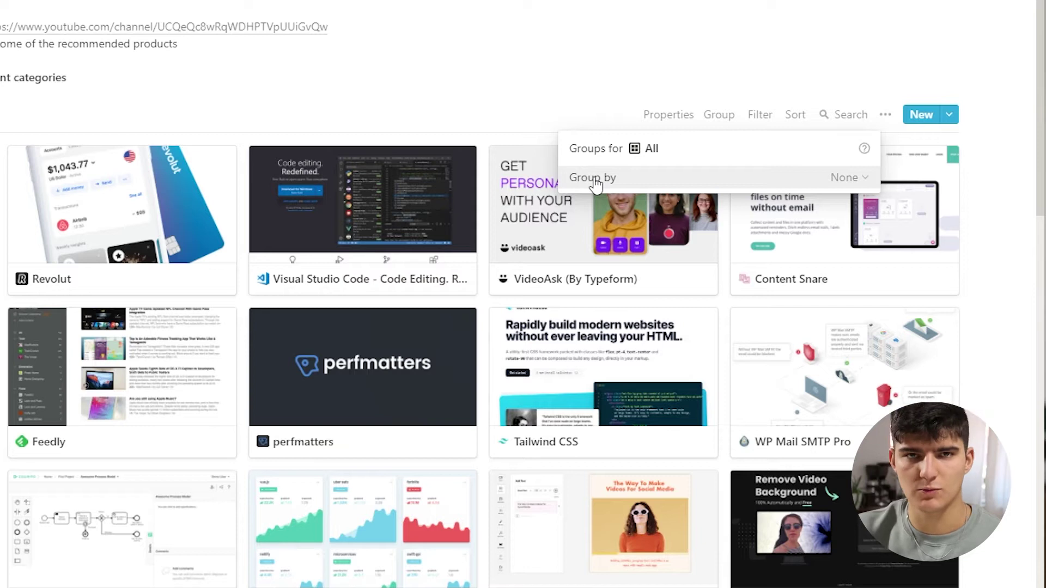
left_click(848, 177)
left_click(771, 267)
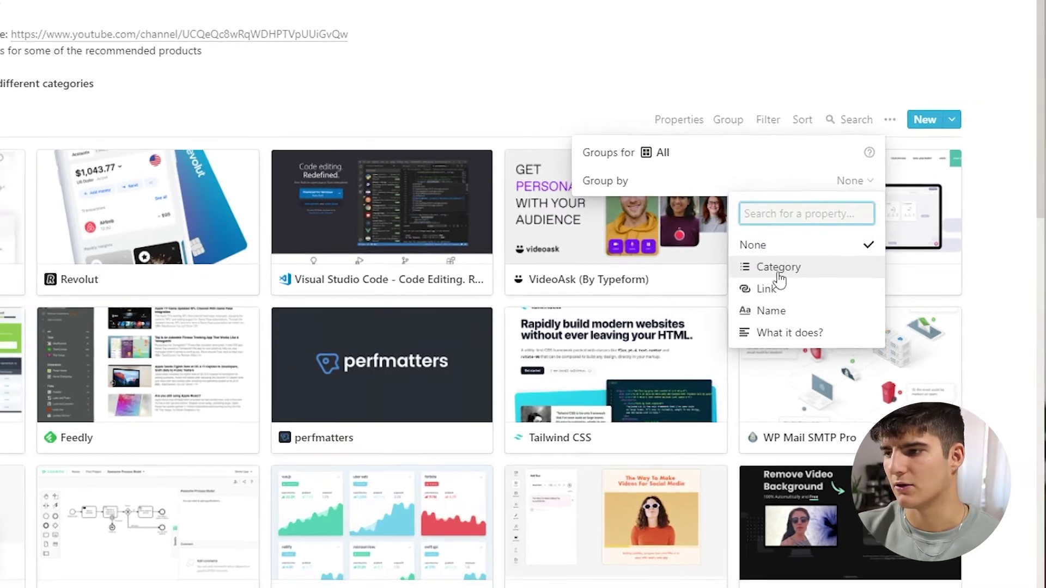
key("Escape")
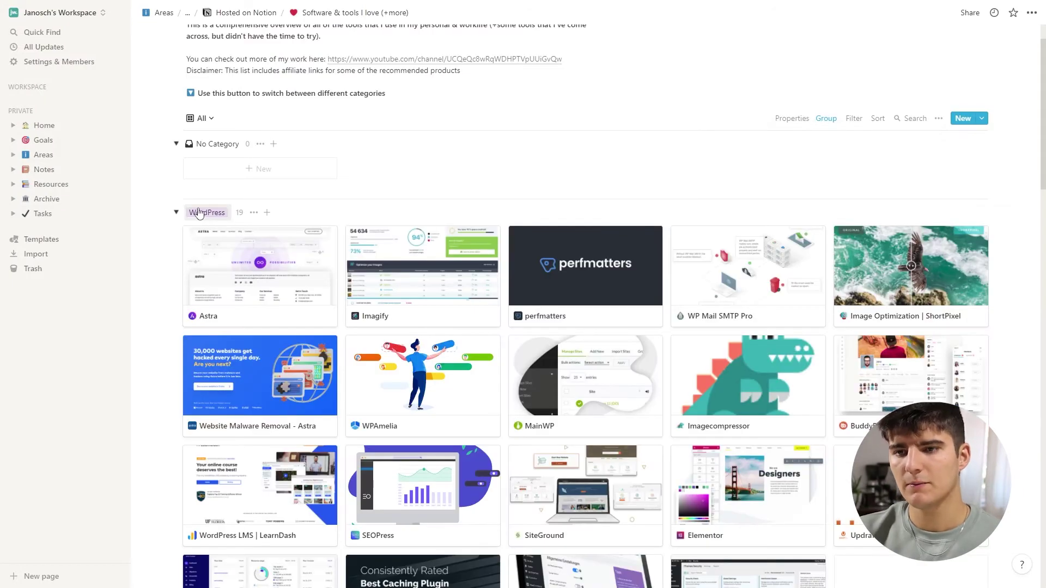
scroll(206, 202, "down", 1)
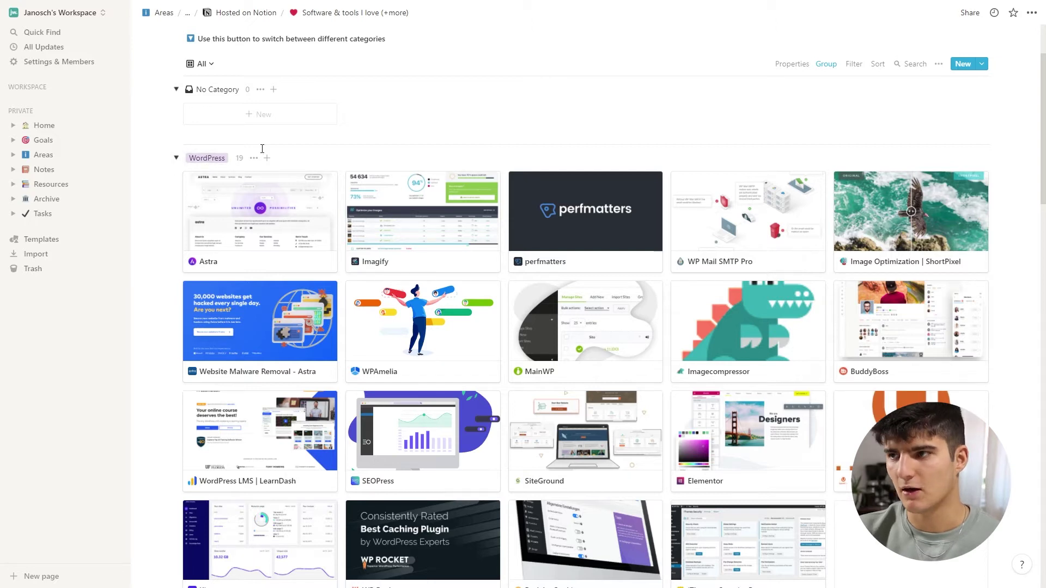
scroll(293, 165, "down", 2)
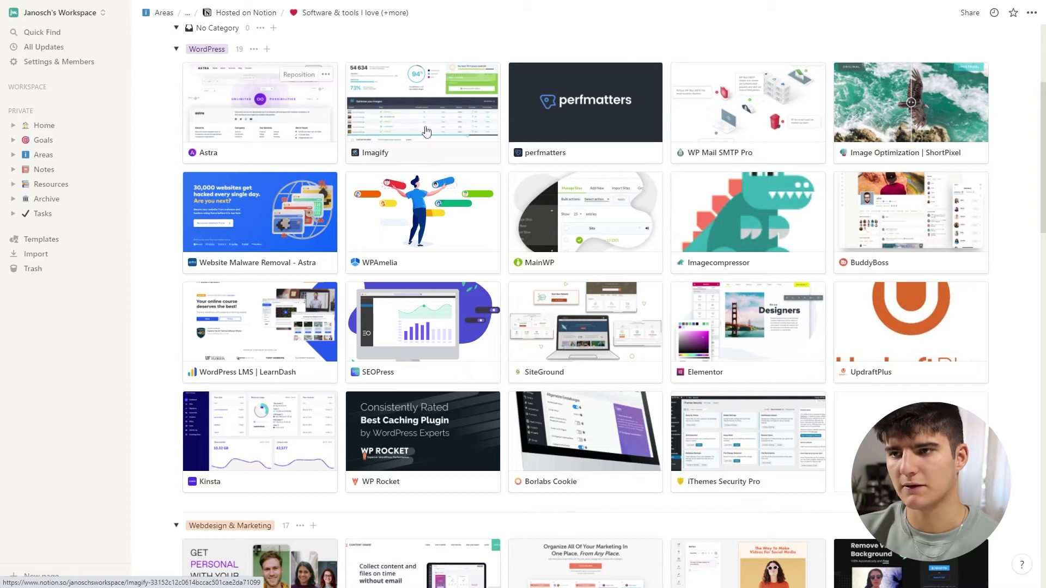
scroll(467, 223, "up", 1)
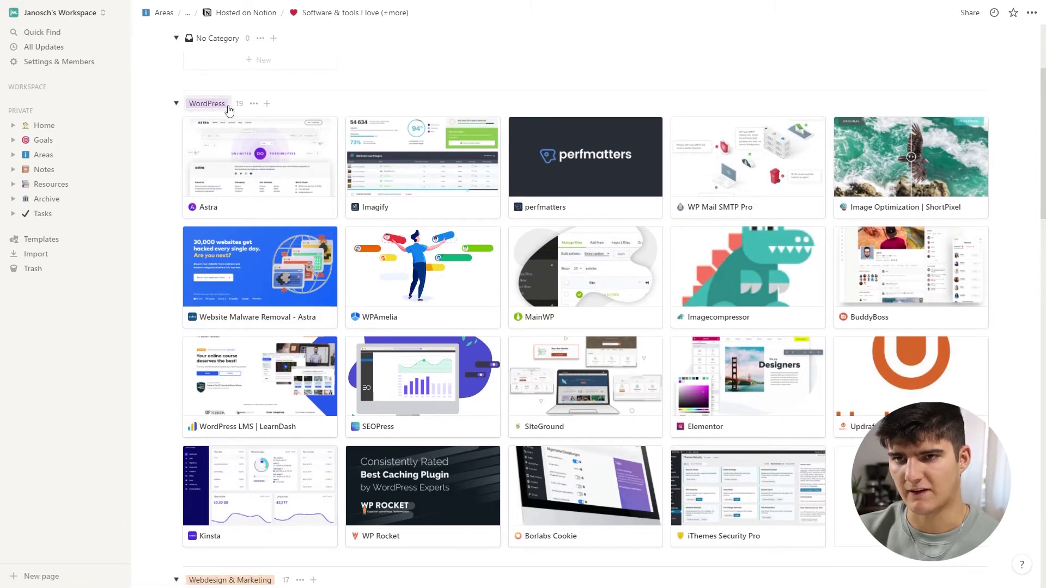
left_click(238, 173)
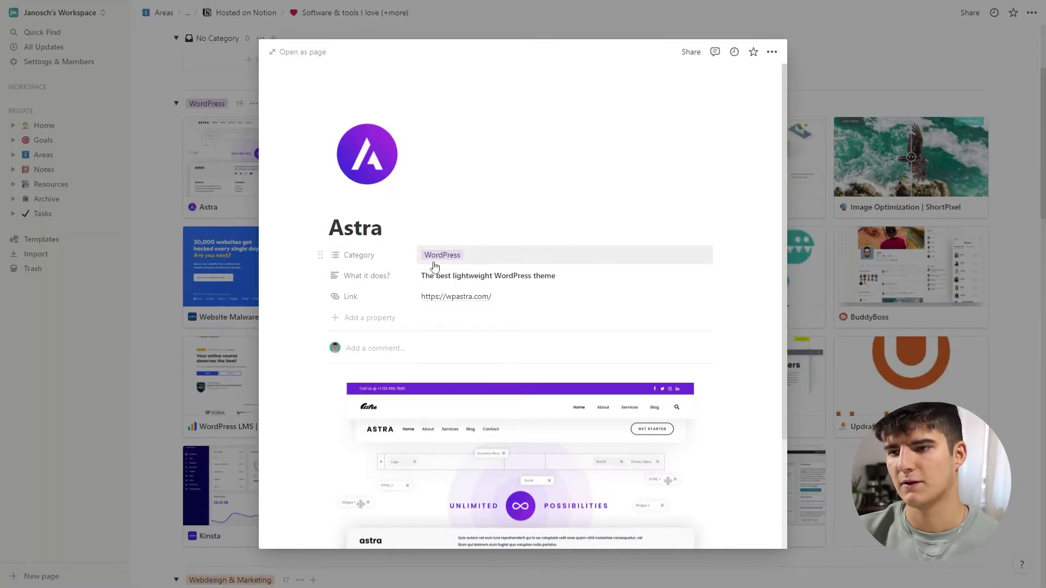
key("Escape")
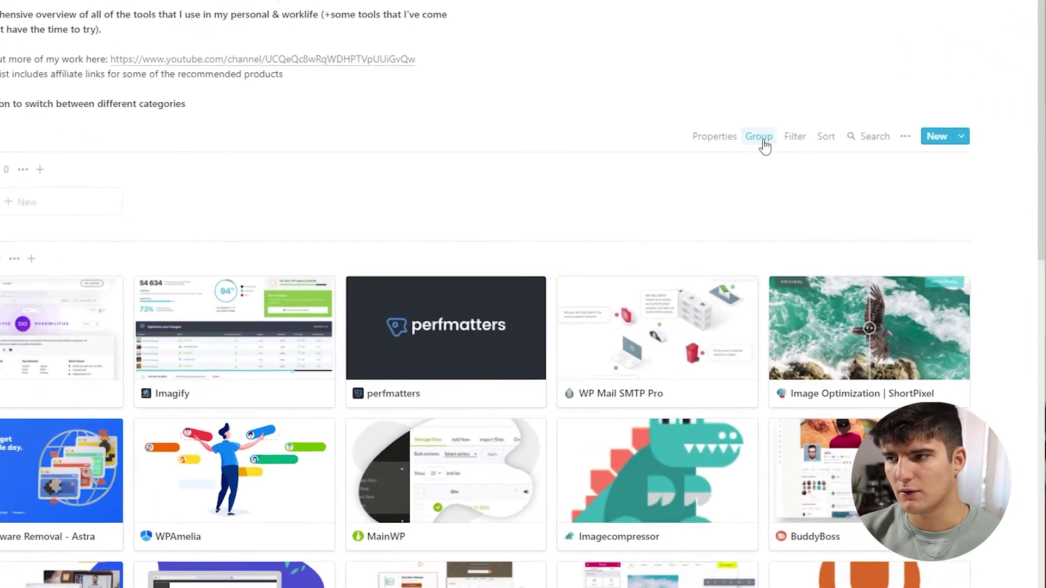
Turn Hide empty groups on and back off so the empty No Category group stays visible
left_click(820, 169)
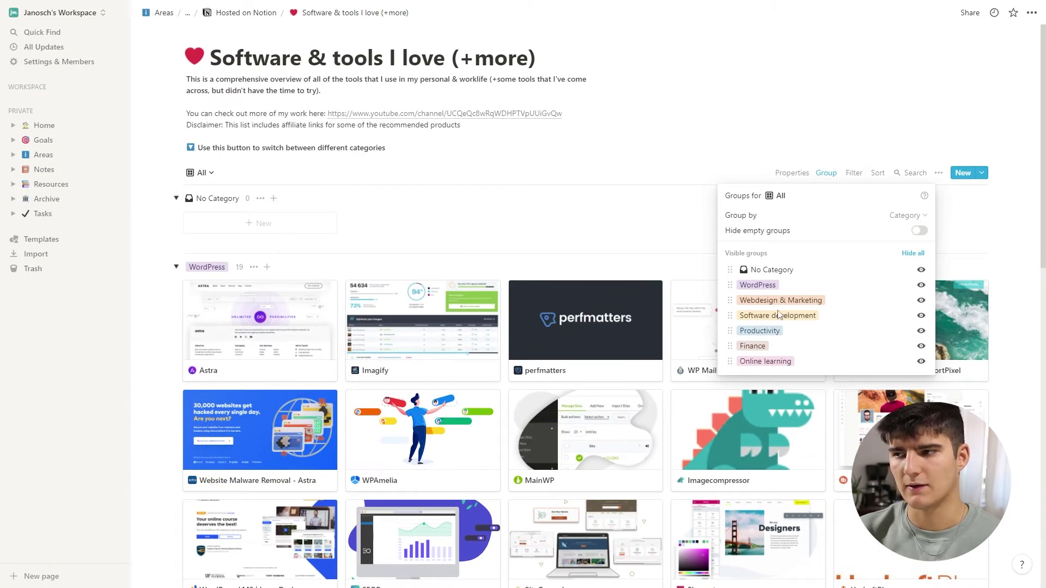
left_click(921, 232)
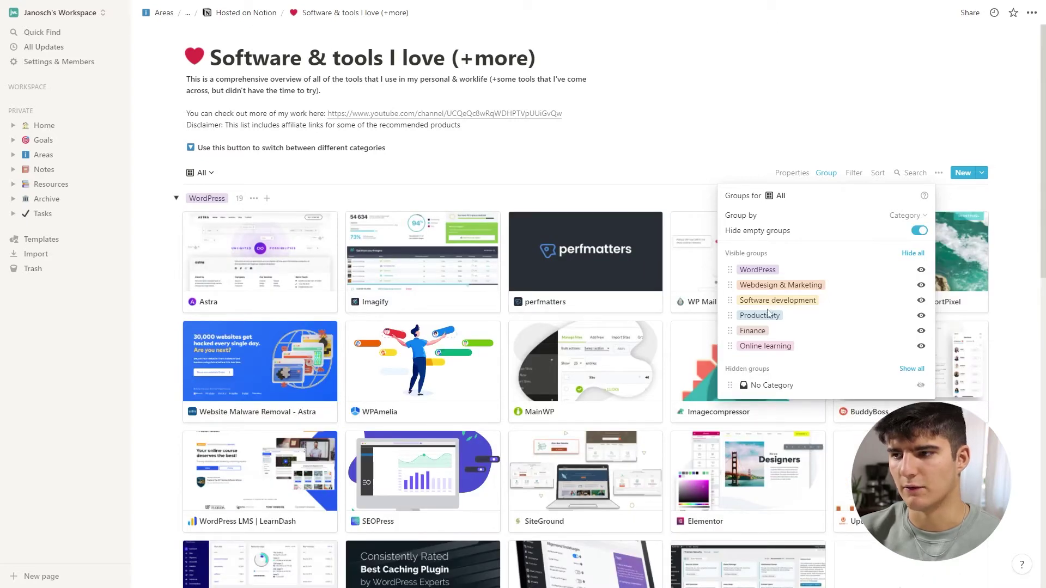
left_click(920, 232)
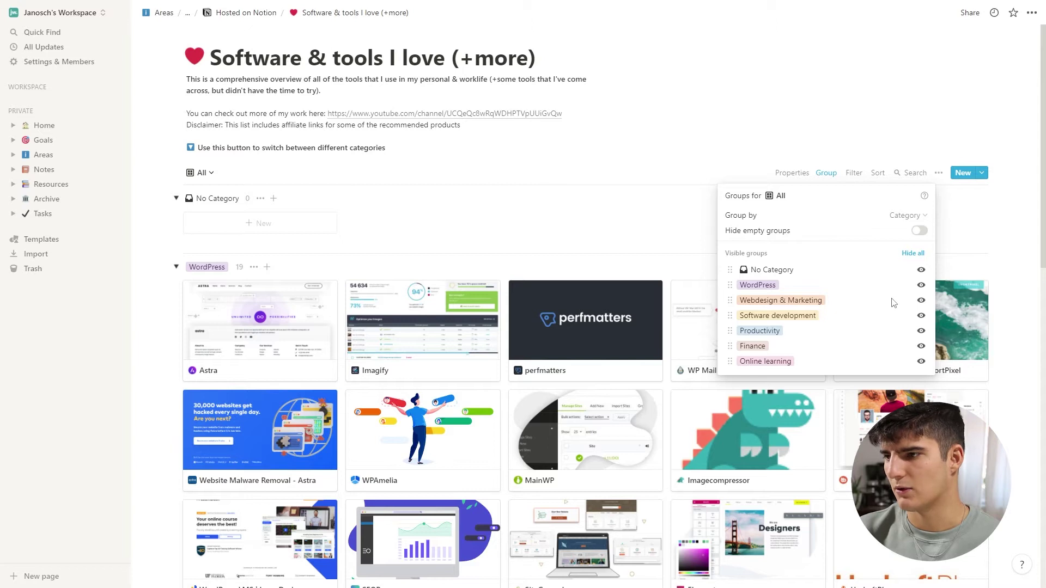
Hide and reshow WordPress, reorder groups to Productivity, WordPress, No Category, and expand Productivity
left_click(921, 286)
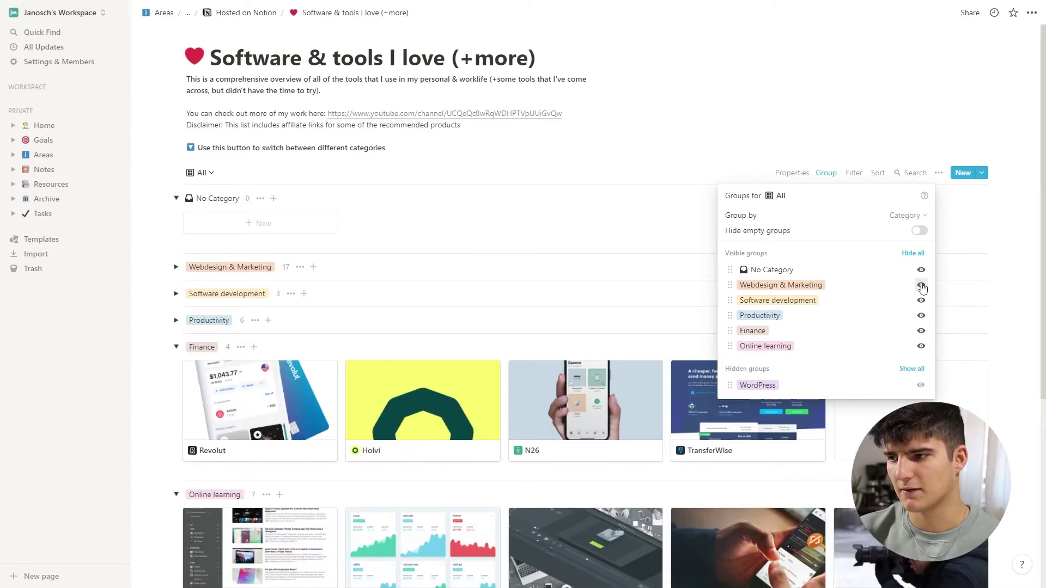
left_click(921, 386)
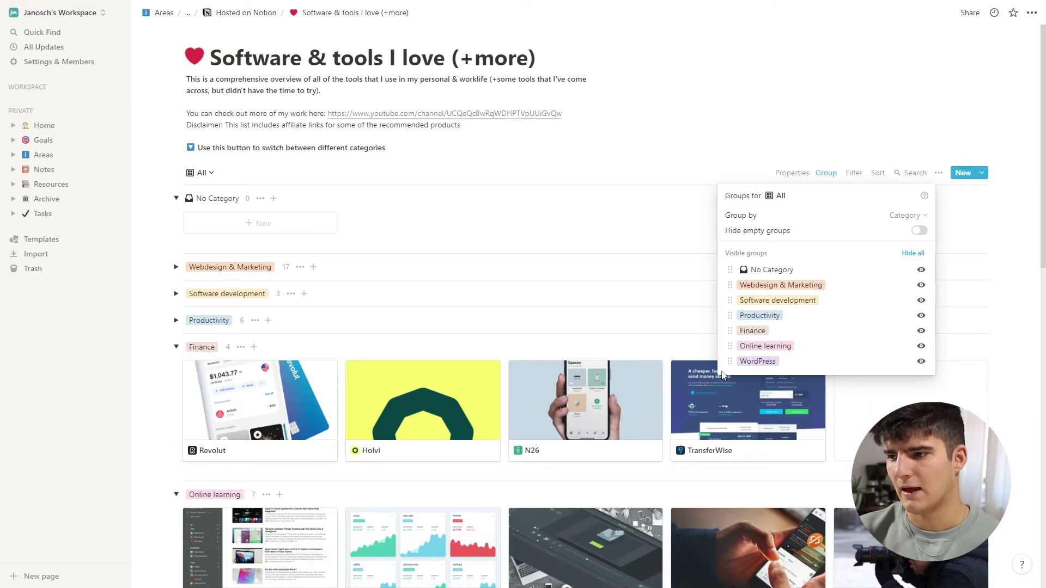
left_click_drag(731, 362, 728, 292)
mouse_move(731, 346)
left_mouse_down()
mouse_move(731, 283)
mouse_move(739, 357)
left_mouse_up()
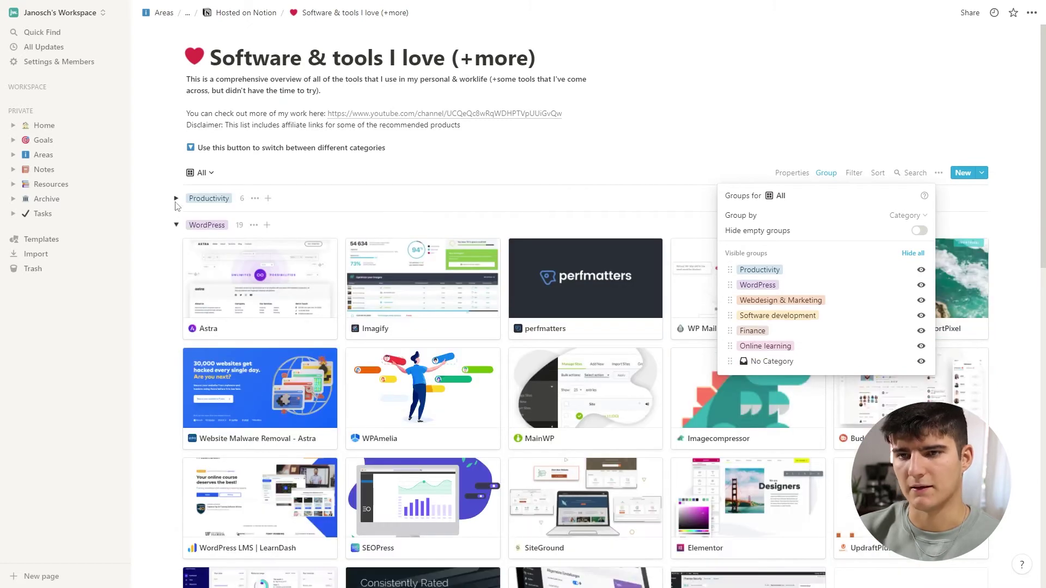
left_click(176, 200)
left_click(176, 200)
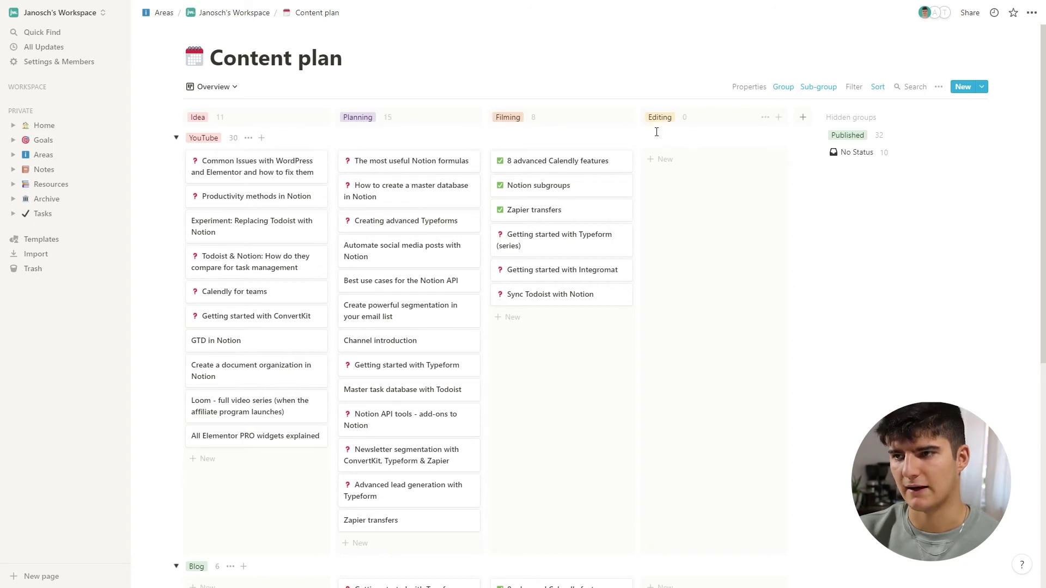
Check the board's grouping, then view sub-grouping by Platforms: YouTube, Blog, Course platforms, Twitter
left_click(785, 87)
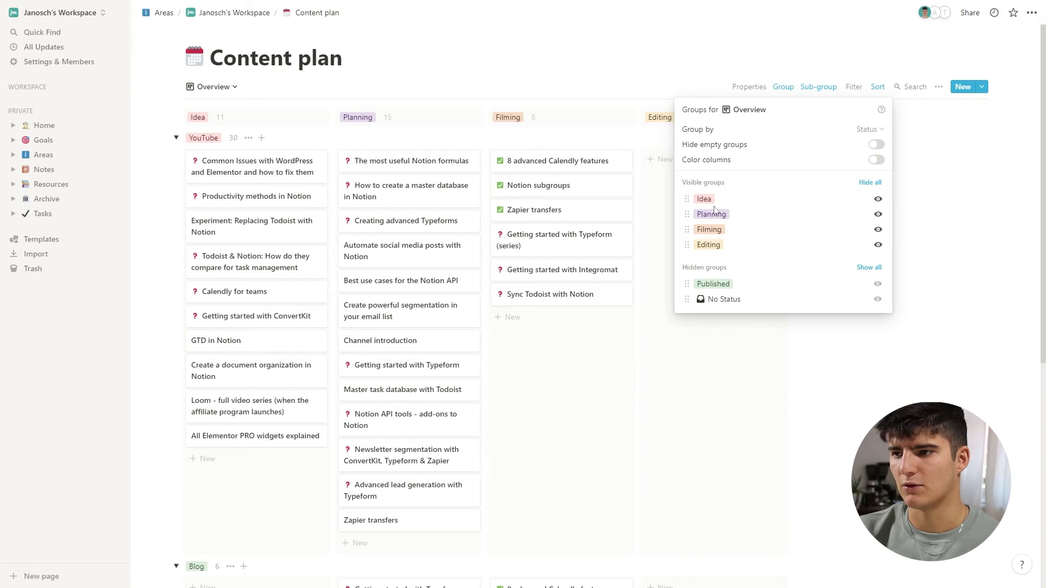
key("Escape")
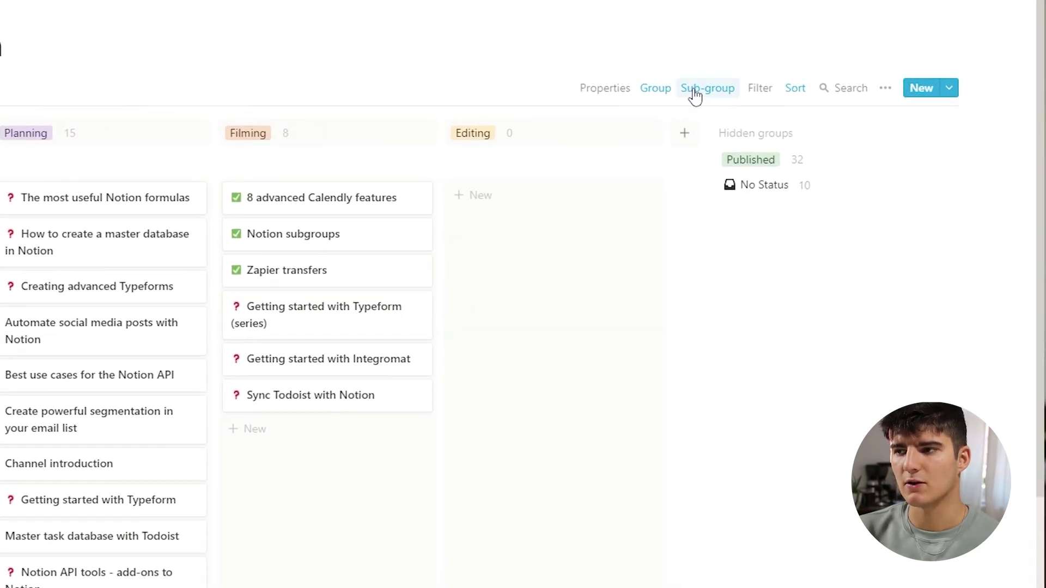
left_click(700, 91)
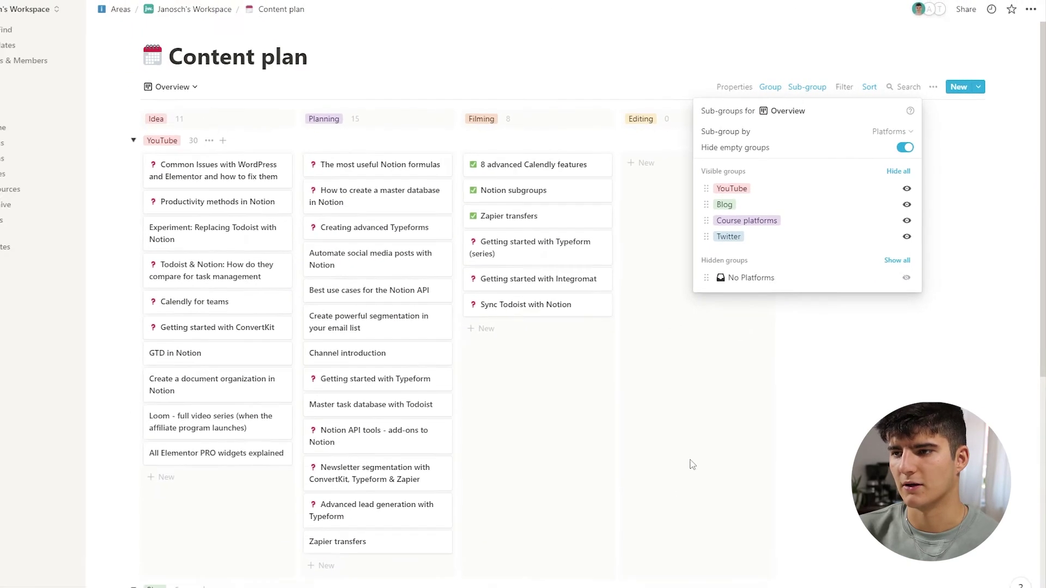
Dismiss the sub-group popover, collapse and re-expand the YouTube row, and browse the platform rows
left_click(792, 395)
scroll(567, 329, "down", 2)
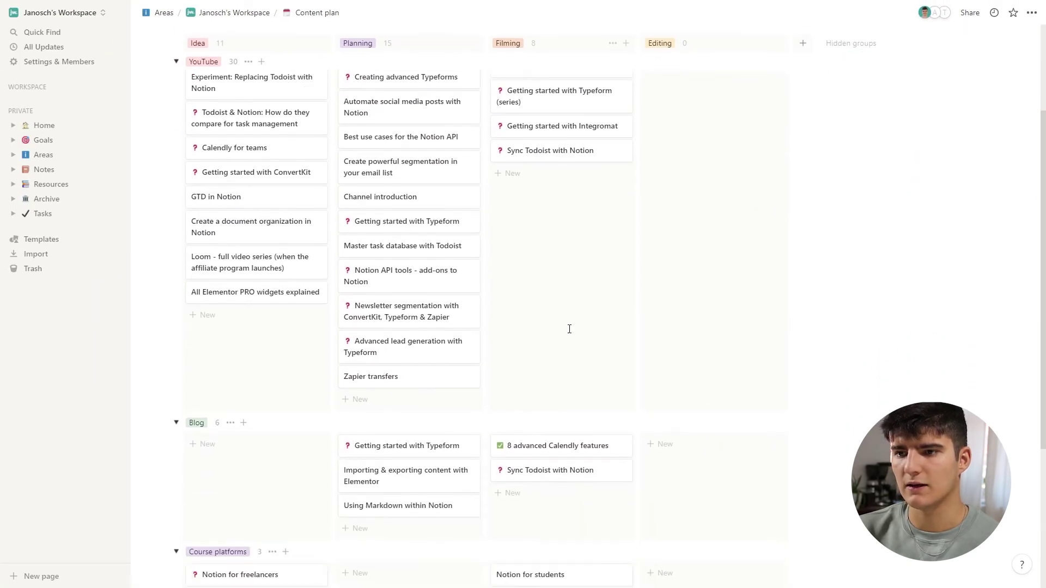
scroll(545, 325, "up", 2)
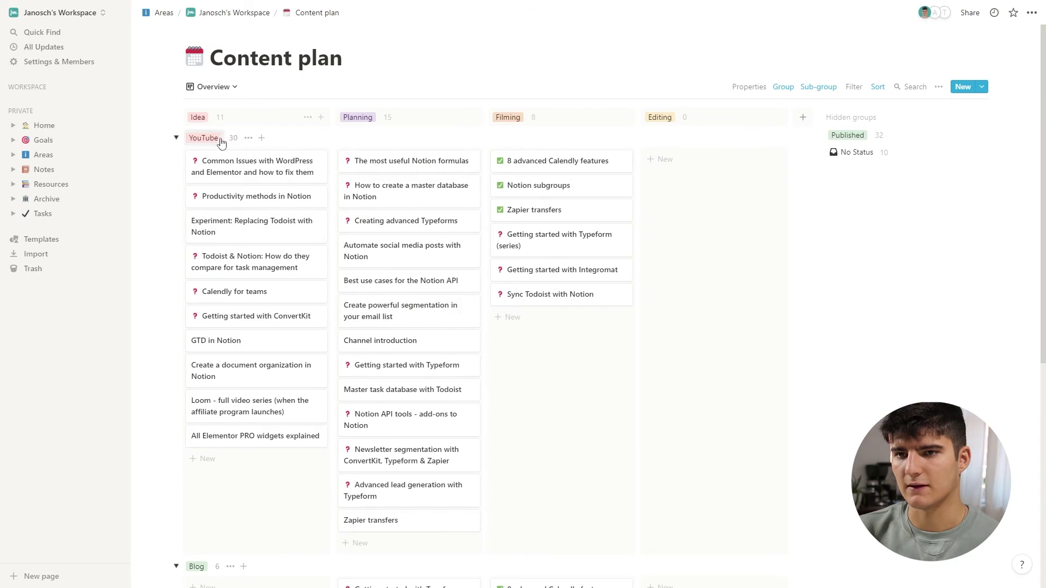
left_click(176, 138)
left_click(176, 138)
scroll(272, 225, "down", 5)
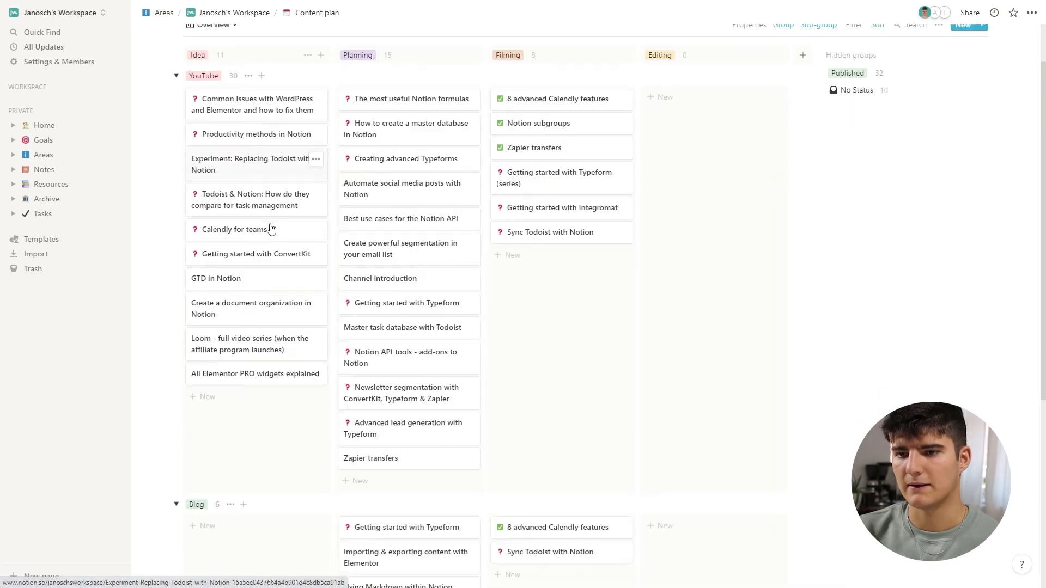
scroll(272, 224, "down", 3)
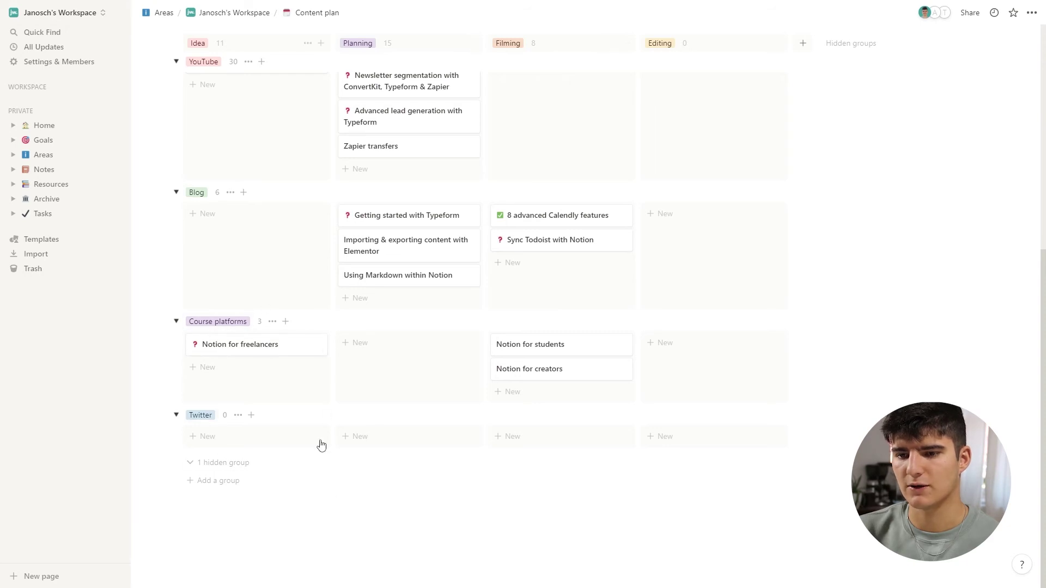
scroll(262, 414, "up", 1)
scroll(316, 382, "up", 5)
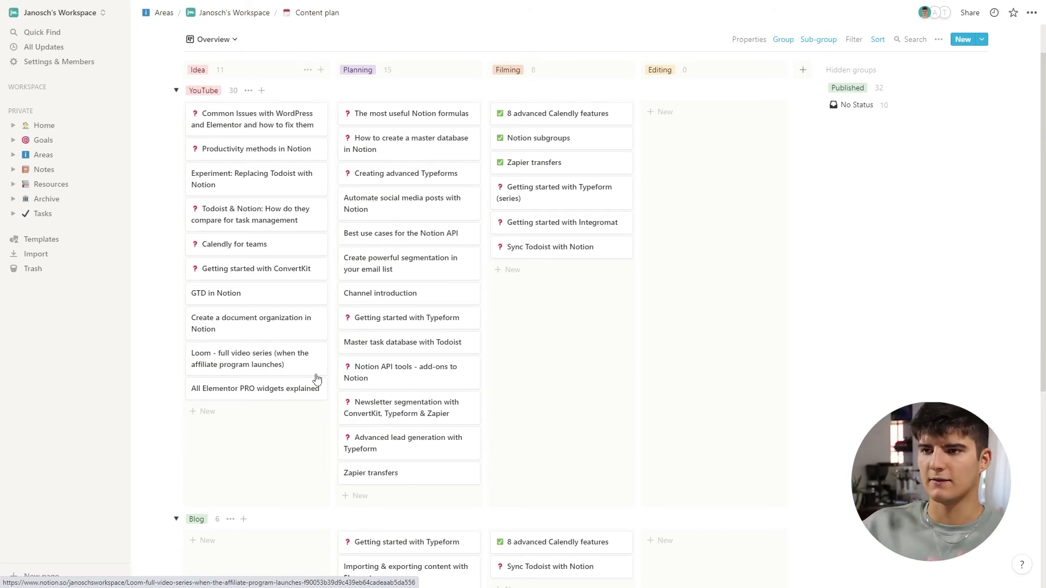
scroll(462, 345, "down", 3)
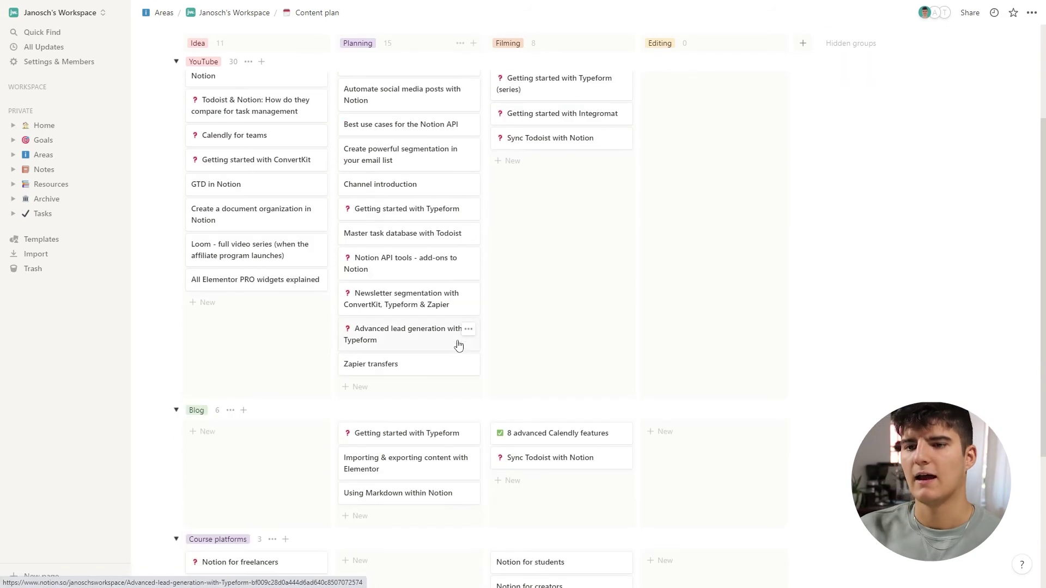
scroll(459, 345, "down", 3)
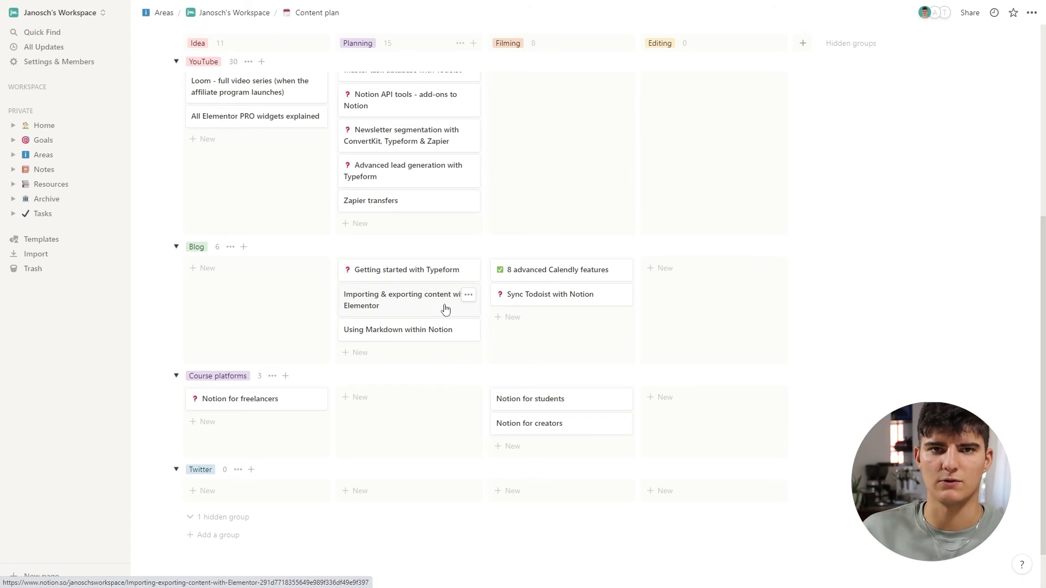
scroll(573, 309, "up", 6)
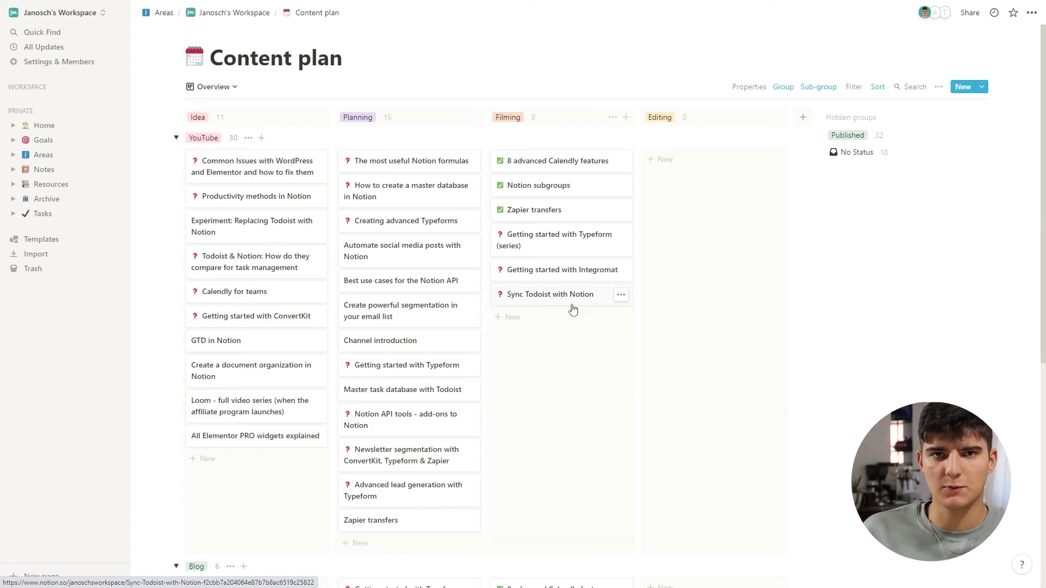